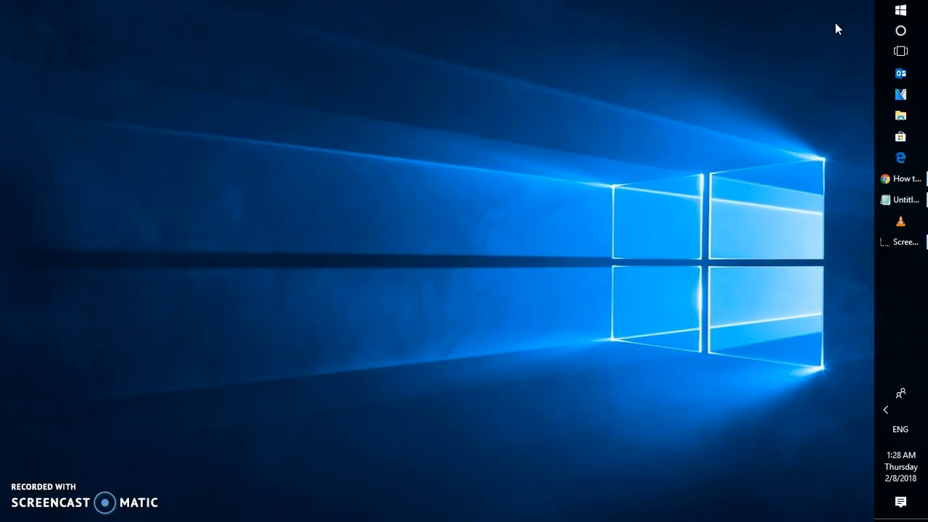
# Launch VLC media player and open a capture device with the capture mode set to Desktop
pyautogui.click(900, 223)
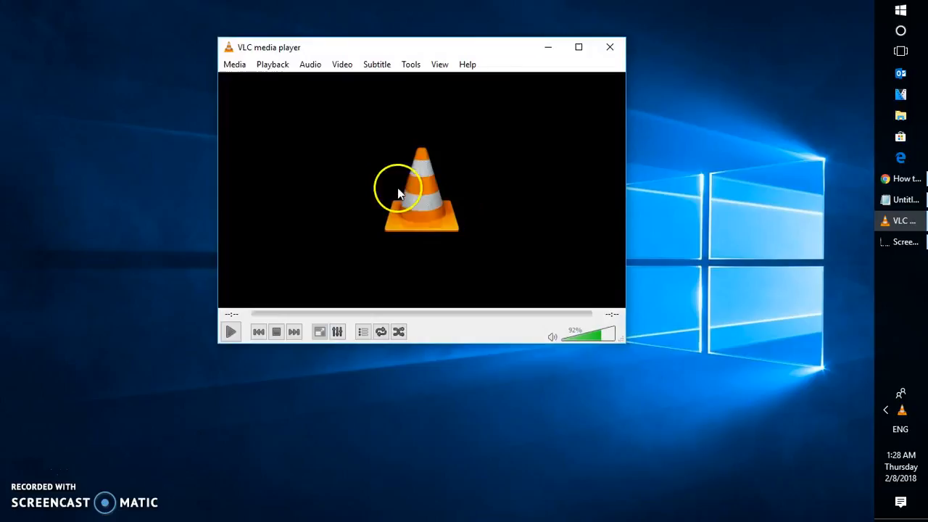
pyautogui.click(243, 66)
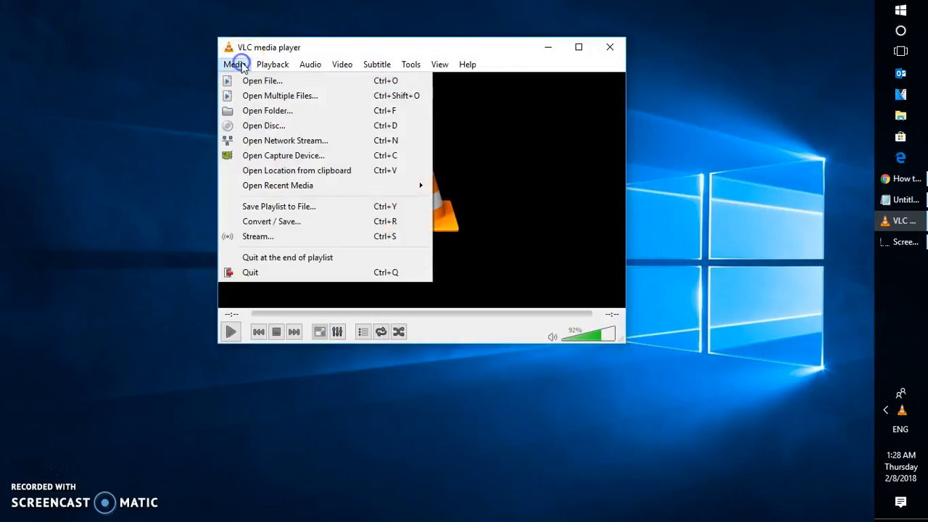
pyautogui.click(254, 157)
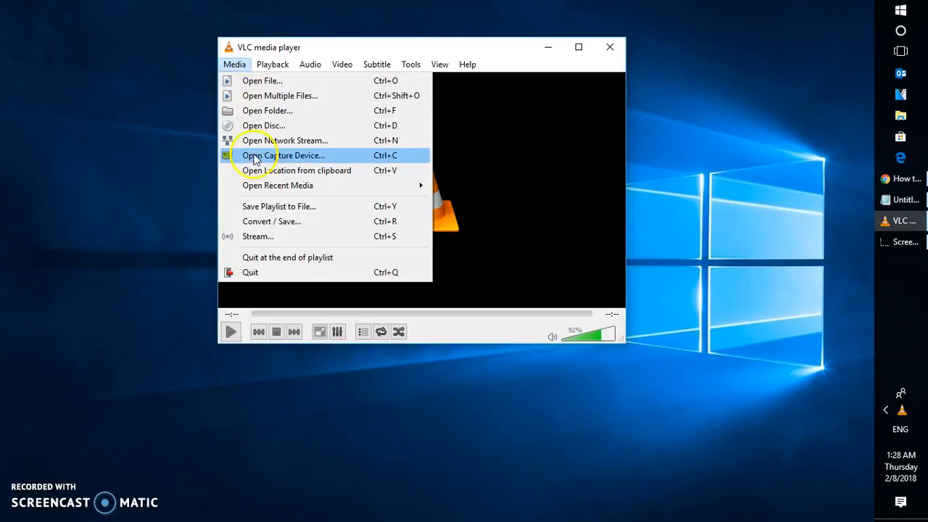
pyautogui.click(257, 157)
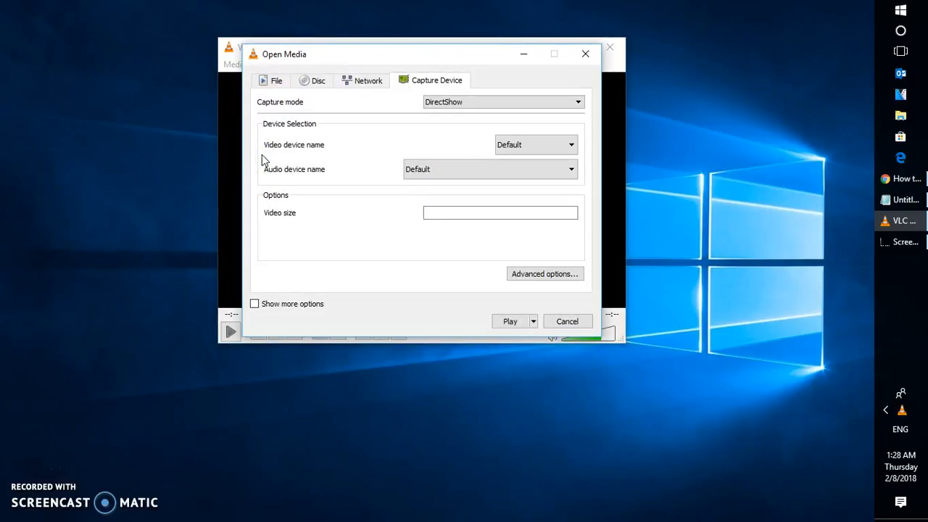
pyautogui.click(475, 102)
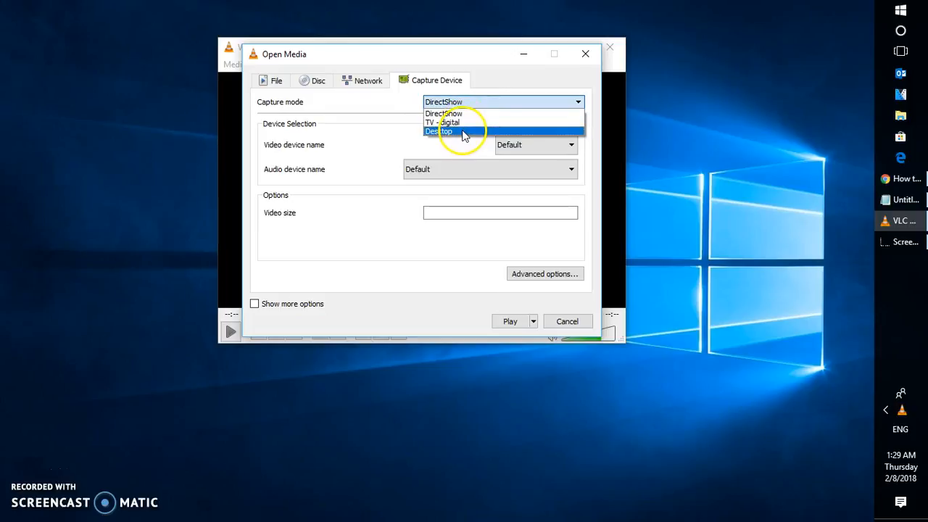
pyautogui.click(464, 132)
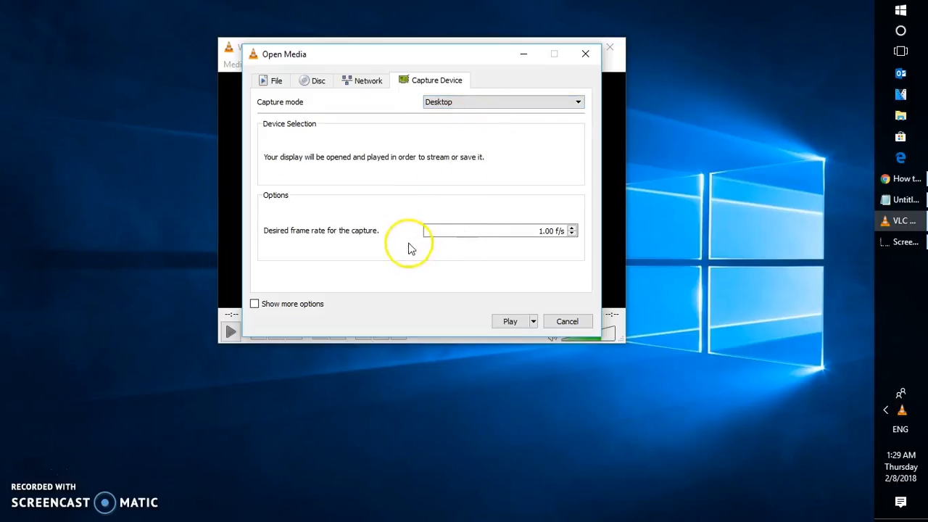
# Set the desktop capture frame rate to 15.00 f/s and choose to convert the captured source
pyautogui.click(540, 230)
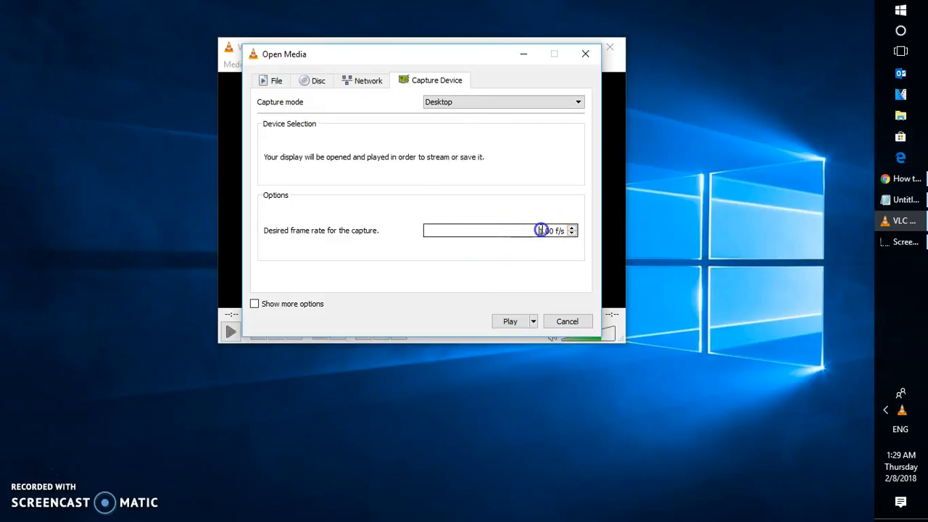
pyautogui.press('BackSpace')
pyautogui.write('15')
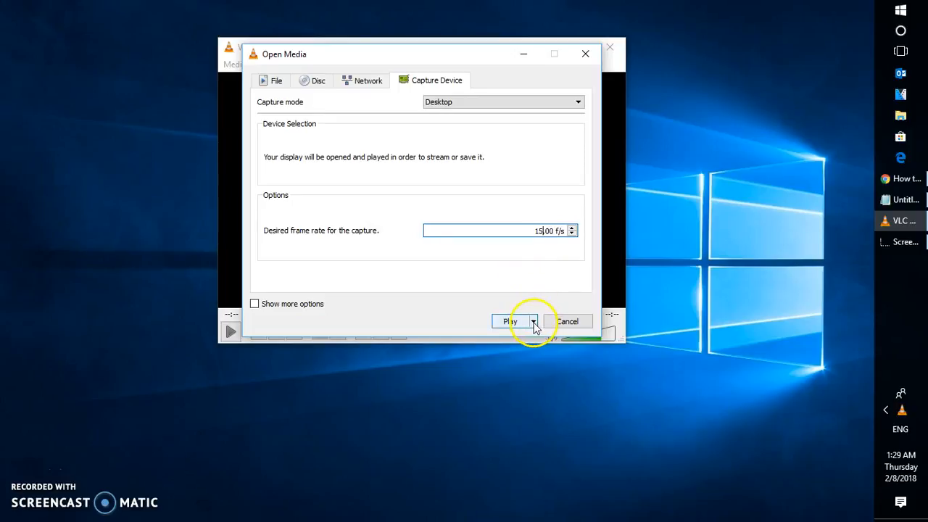
pyautogui.click(534, 323)
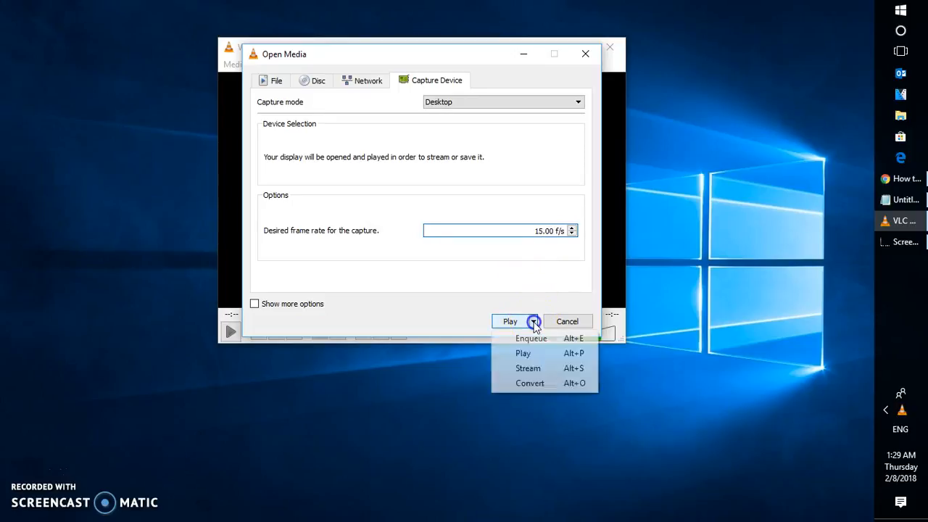
pyautogui.click(537, 387)
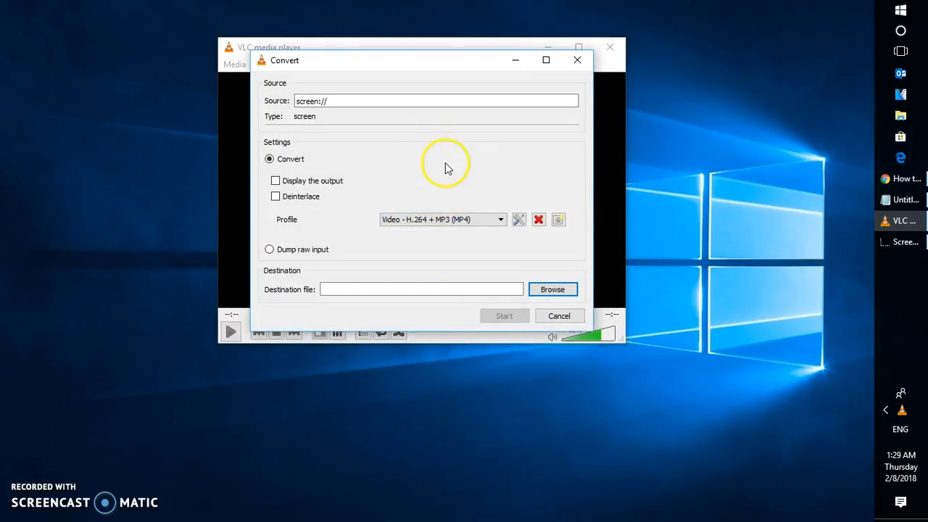
# Start a new conversion profile with MP4/MOV encapsulation, video enabled and the H-263 video codec
pyautogui.click(561, 221)
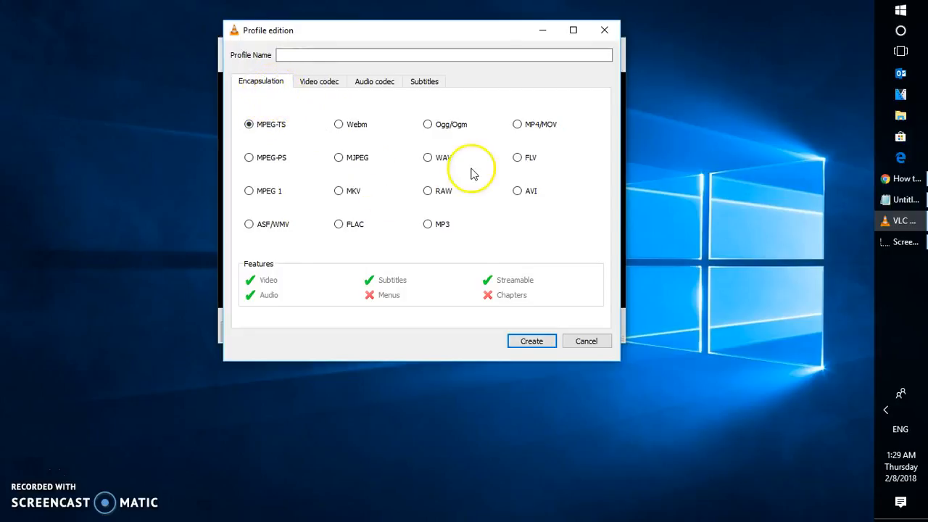
pyautogui.click(519, 126)
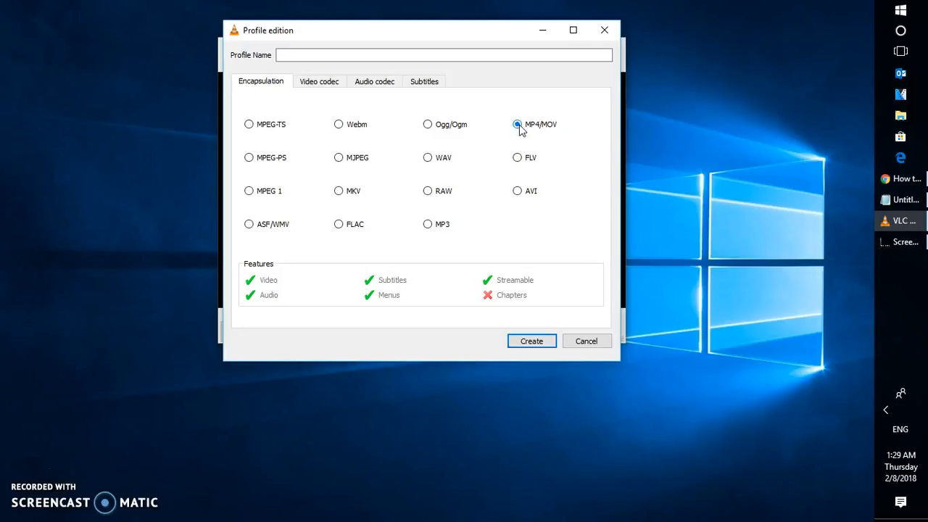
pyautogui.click(324, 83)
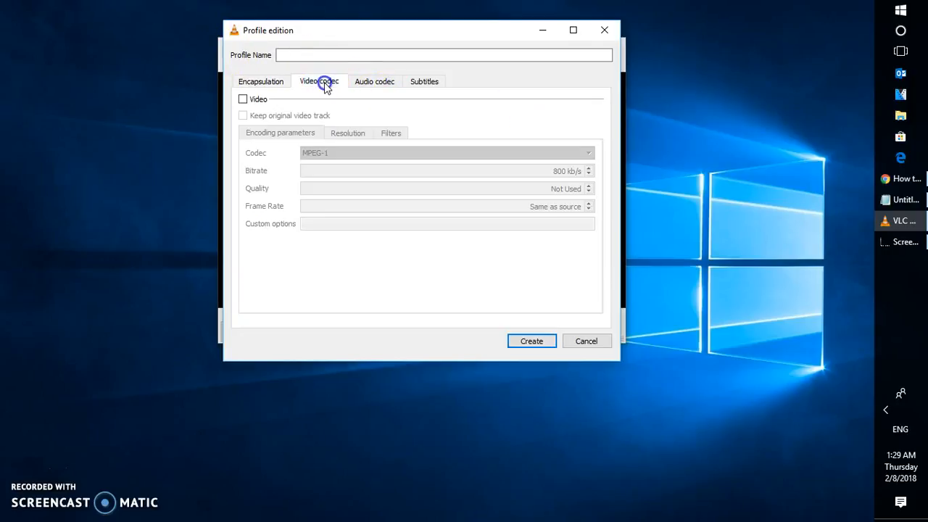
pyautogui.click(243, 99)
pyautogui.click(345, 155)
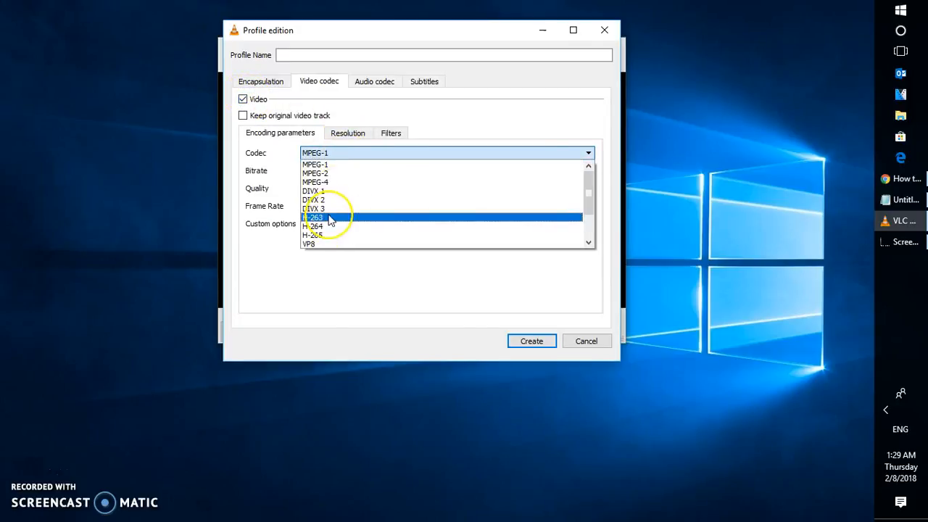
pyautogui.click(326, 216)
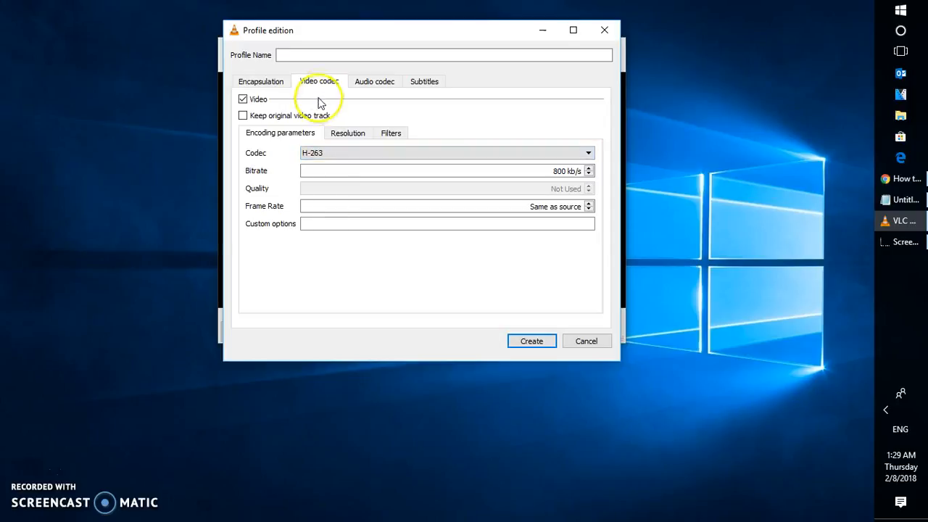
# Name the new conversion profile CAPTURE1 and create it
pyautogui.click(308, 56)
pyautogui.write('CAPTU')
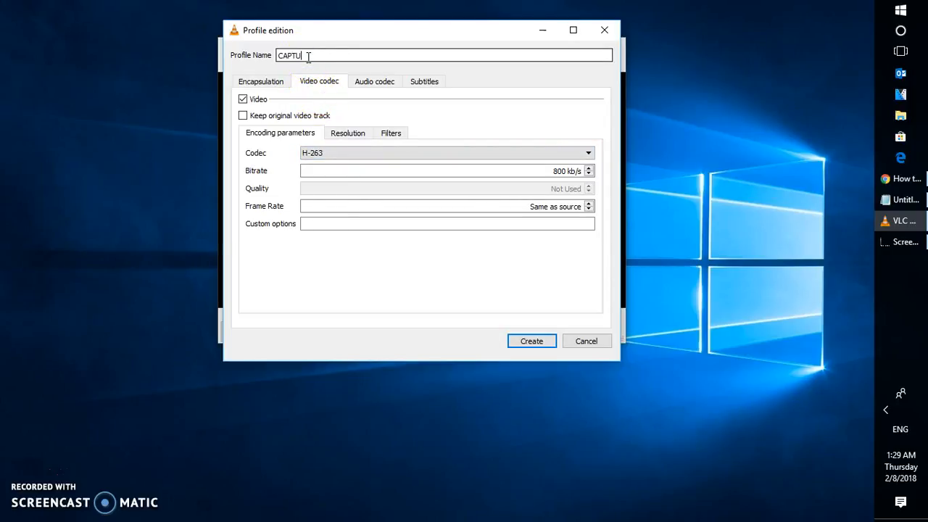
pyautogui.write('RE1')
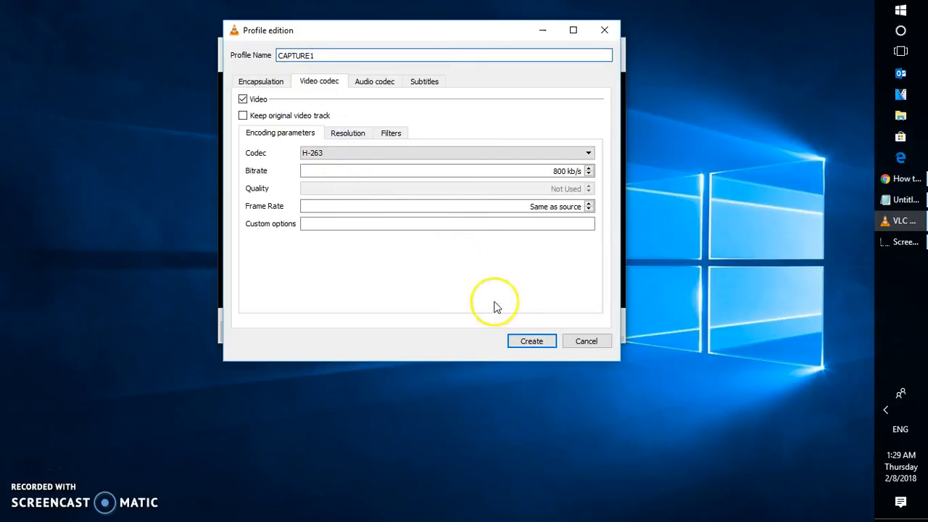
pyautogui.click(531, 343)
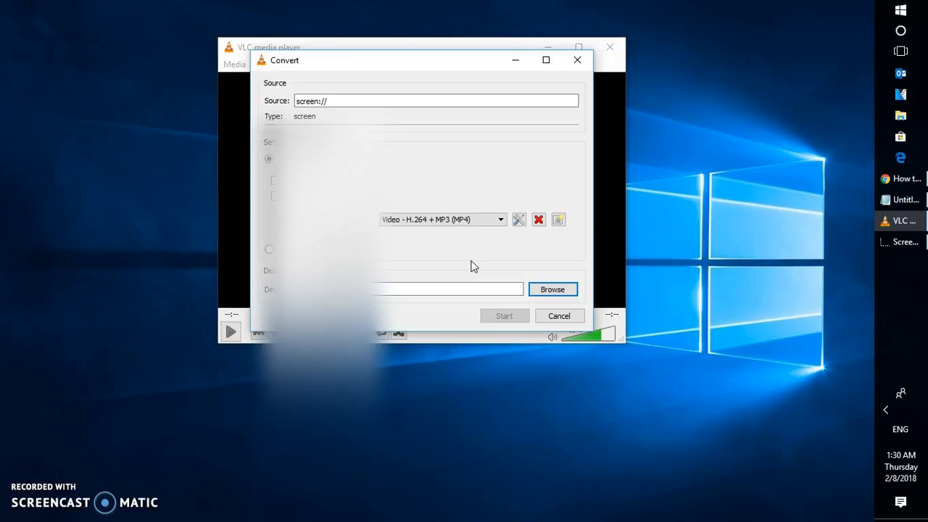
# Set the conversion's destination file to VLC.mp4 in the Videos folder
pyautogui.click(550, 290)
pyautogui.click(552, 289)
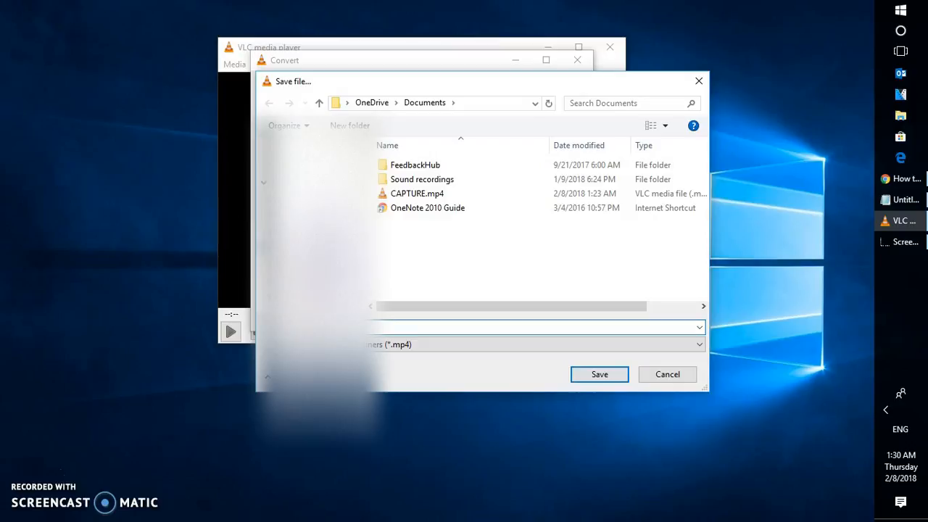
pyautogui.click(299, 297)
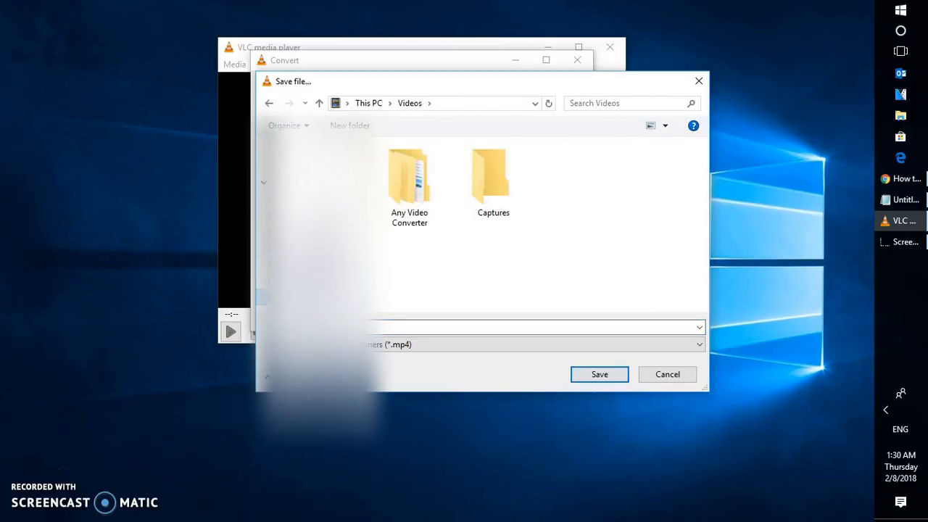
pyautogui.click(371, 327)
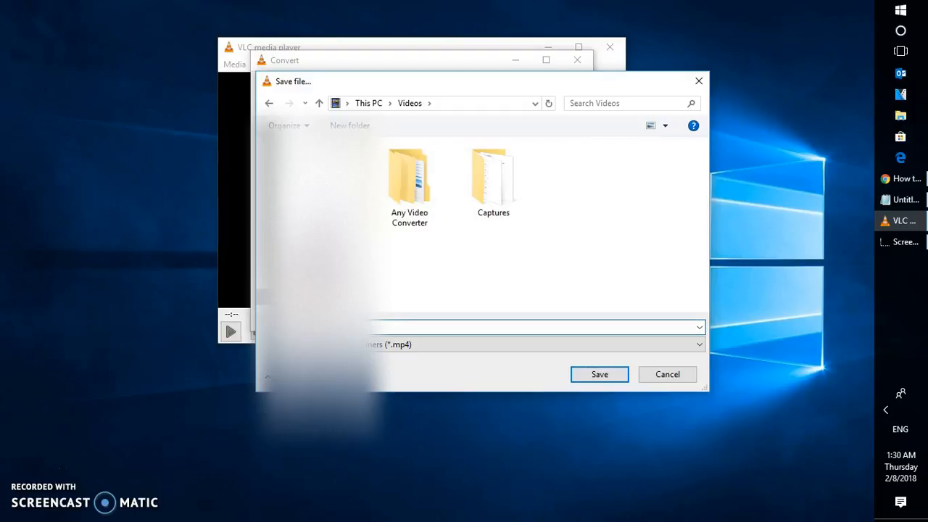
pyautogui.click(585, 377)
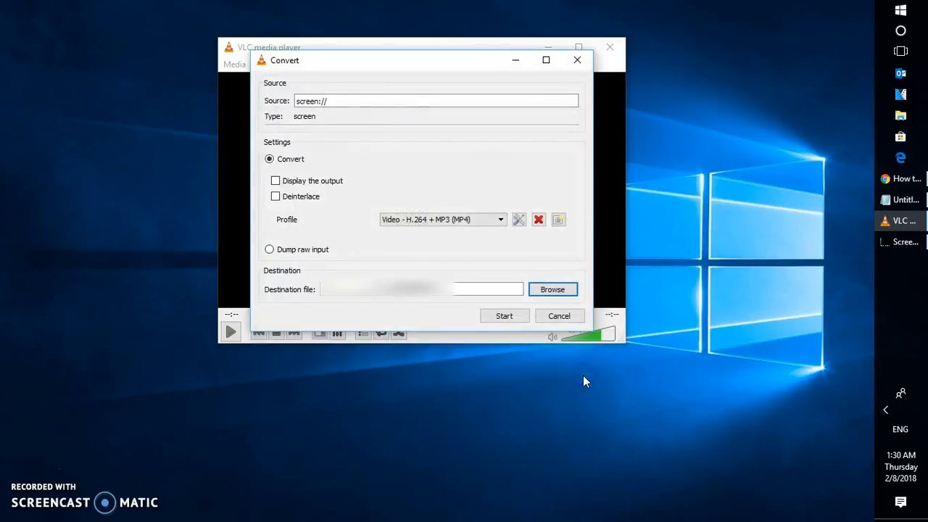
# Record a short clip of the desktop while opening a few player menus, and stop the recording
pyautogui.click(505, 316)
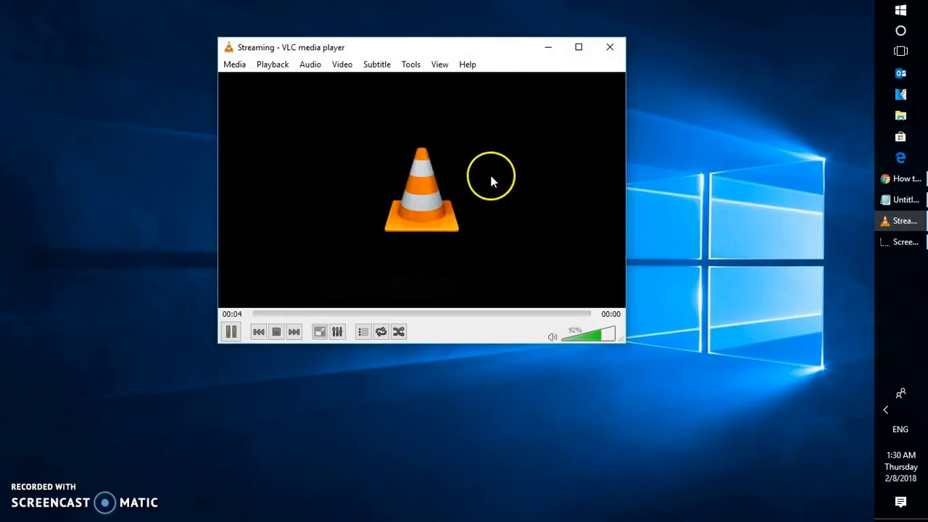
pyautogui.click(466, 64)
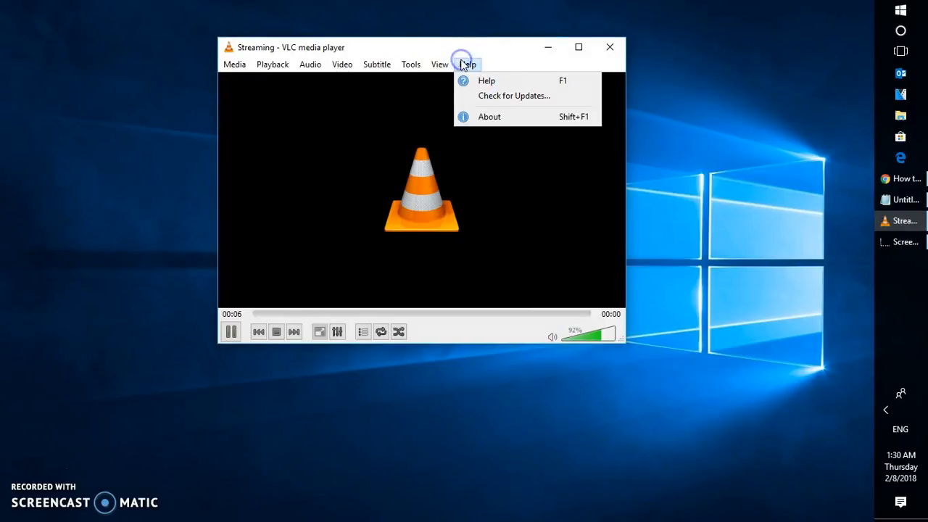
pyautogui.moveTo(369, 62)
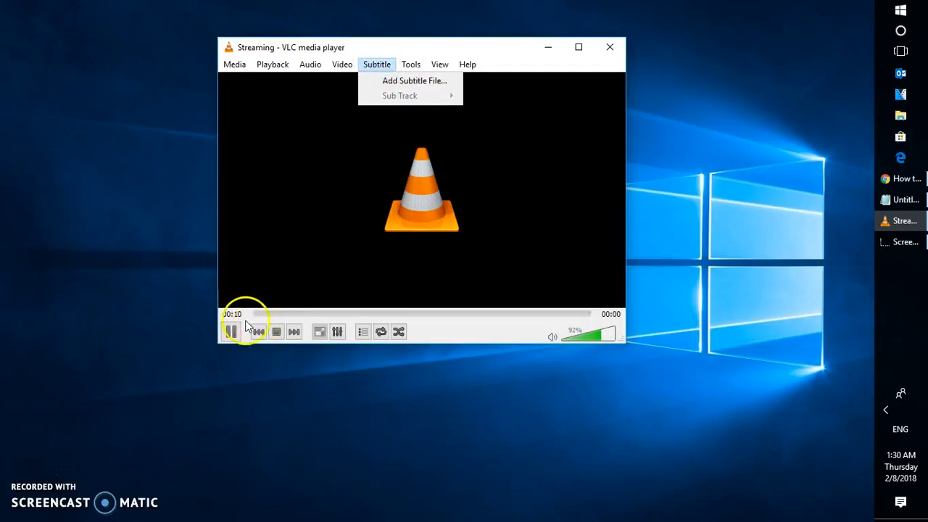
pyautogui.click(291, 94)
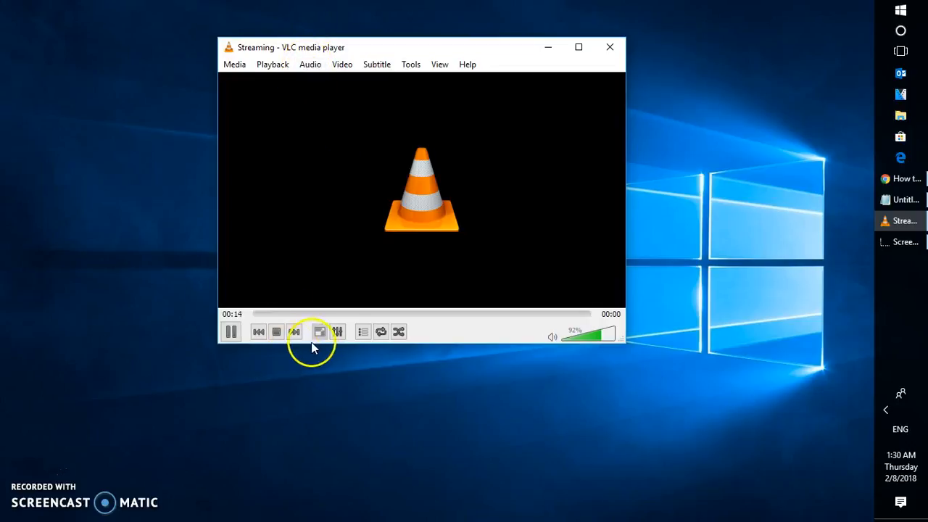
pyautogui.click(277, 333)
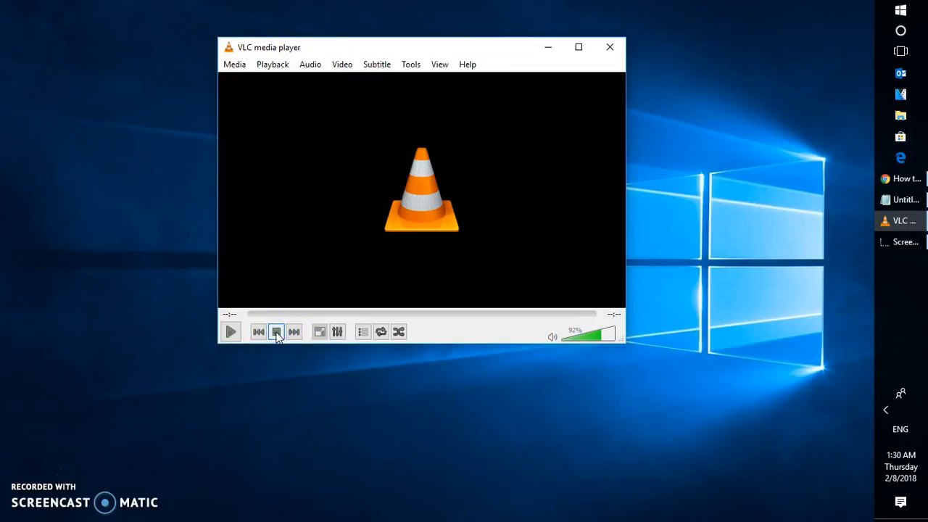
# Switch to File Explorer, play the recorded VLC.mp4 from the Videos folder and move the player window to view it
pyautogui.press('super+e')
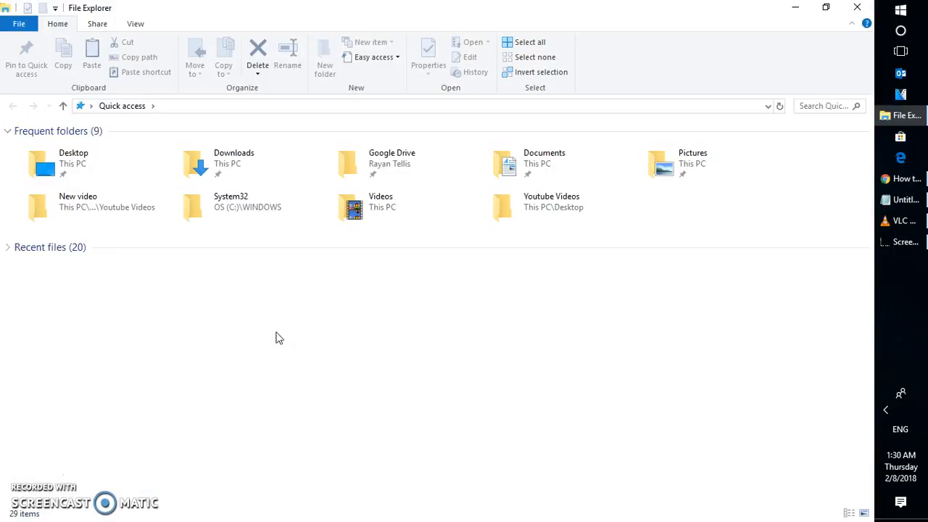
pyautogui.doubleClick(380, 198)
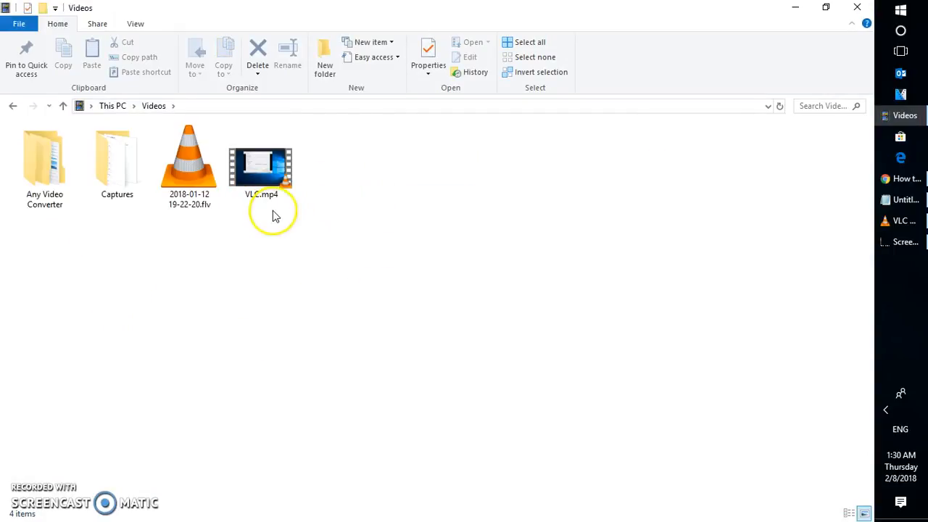
pyautogui.doubleClick(273, 183)
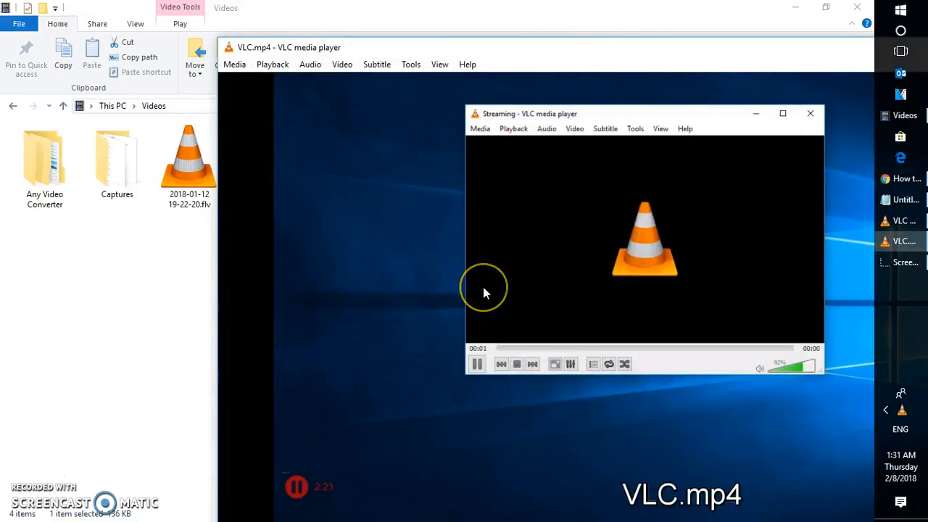
pyautogui.moveTo(561, 43); pyautogui.dragTo(421, 22)
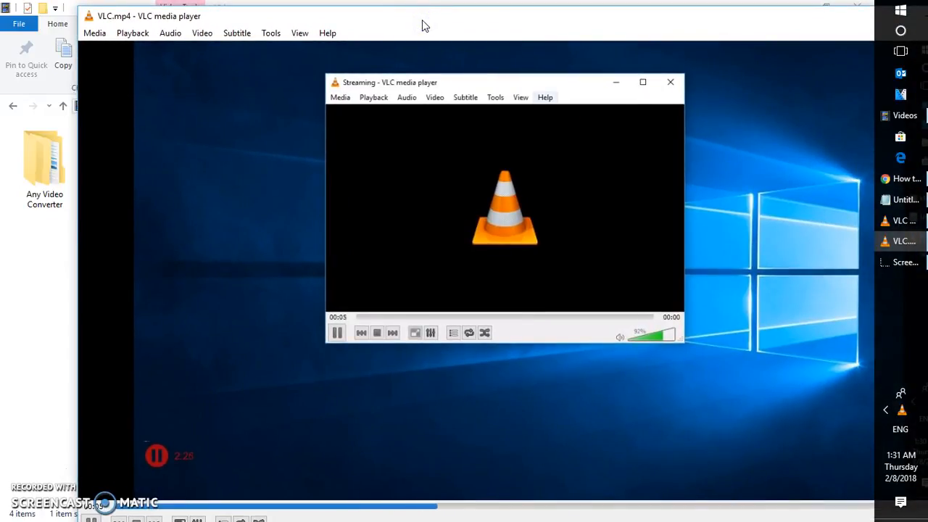